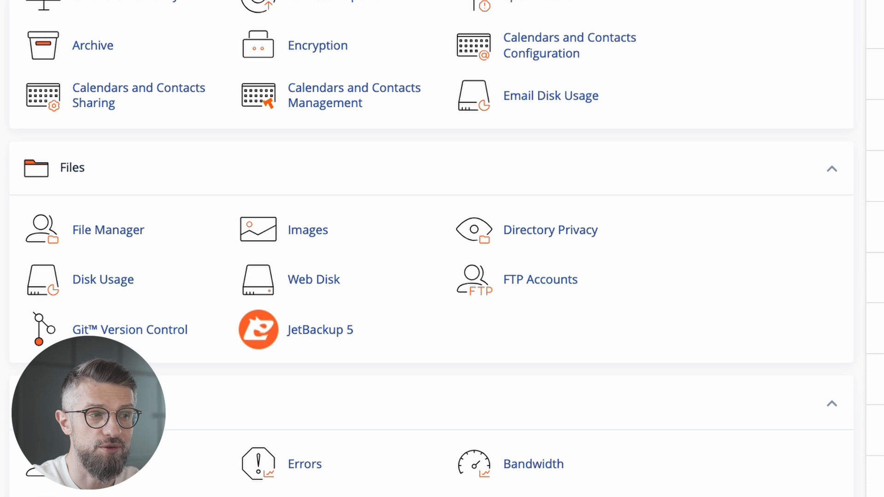
- Find the Errors tool in the Metrics section of the hosting dashboard and open its log page
scroll(442, 248, up, 5)
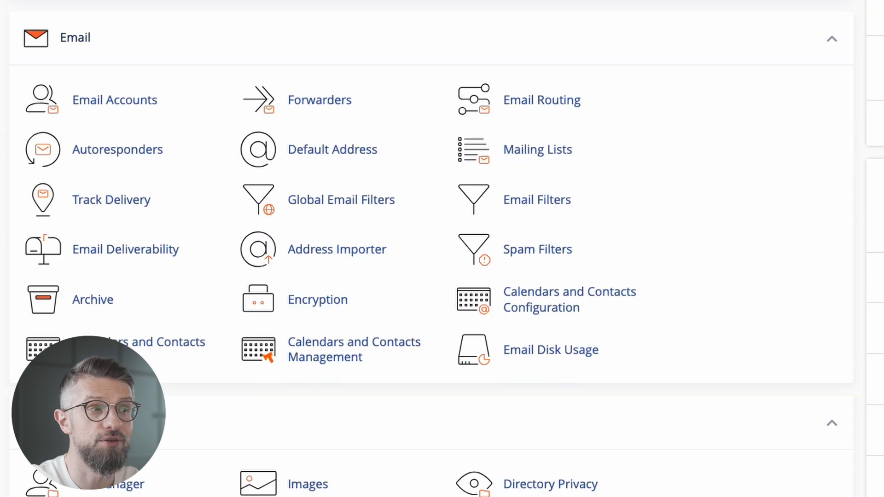
scroll(442, 249, up, 8)
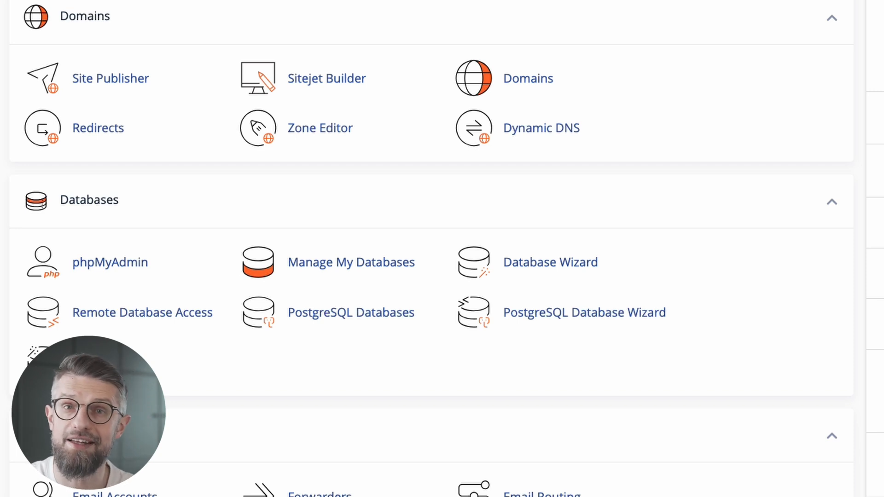
scroll(442, 249, down, 1)
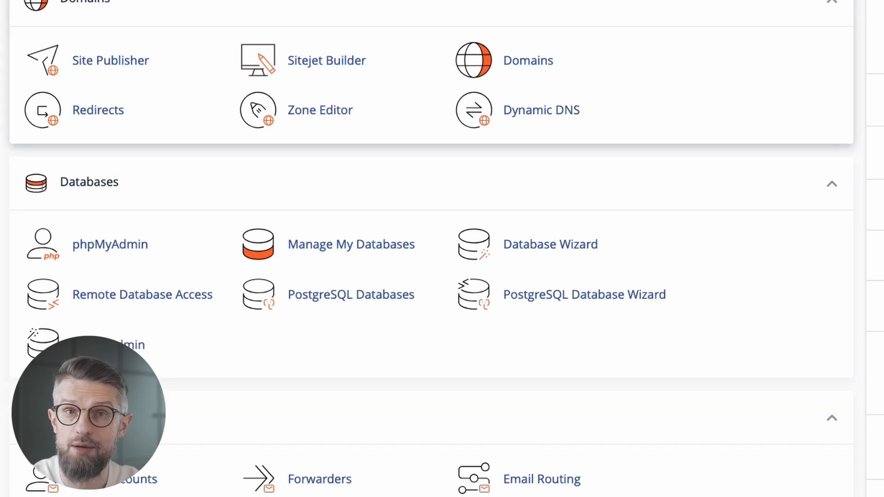
text(error)
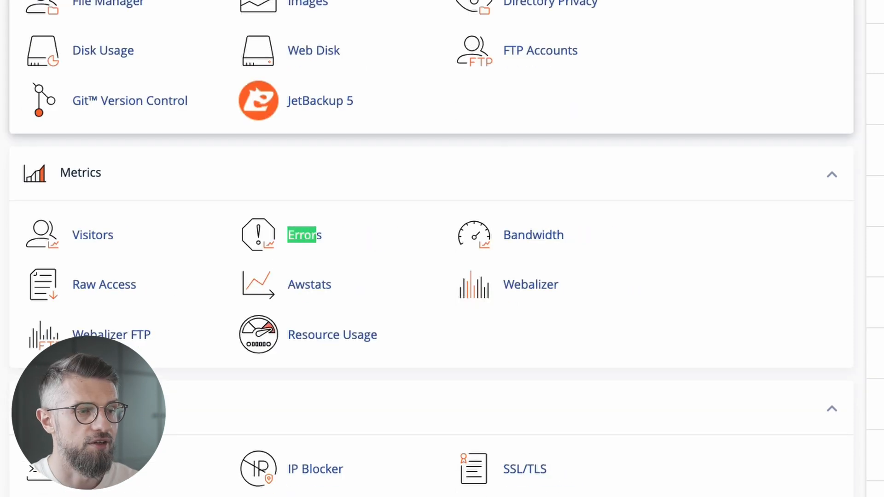
key(Escape)
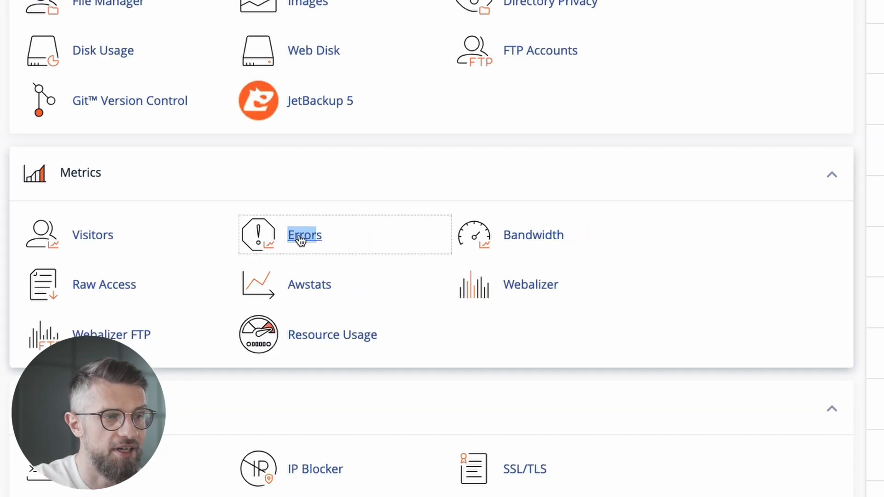
key(Return)
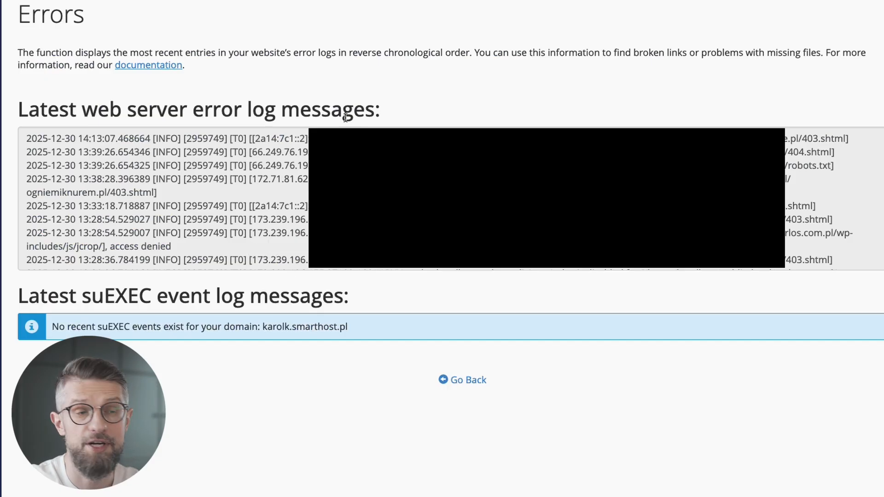
- Search the latest web server error log messages for "plugins" and go through the matching entries
scroll(254, 247, down, 1)
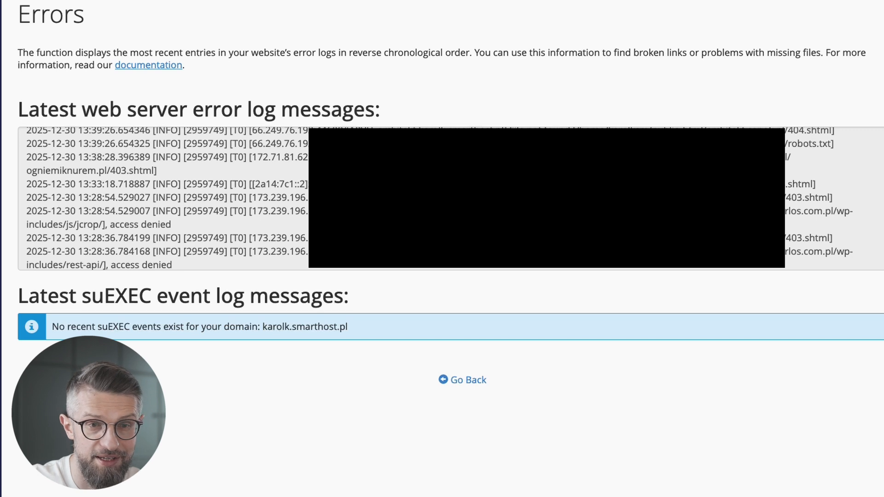
scroll(276, 198, down, 5)
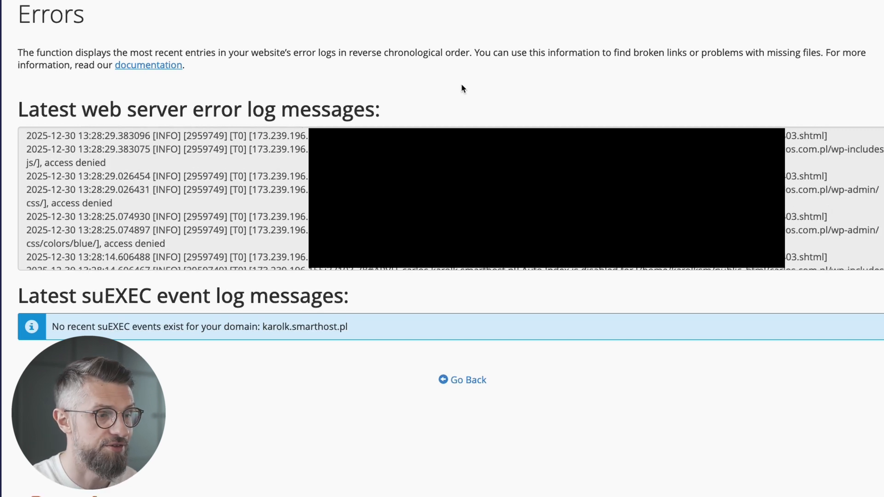
text(plugins)
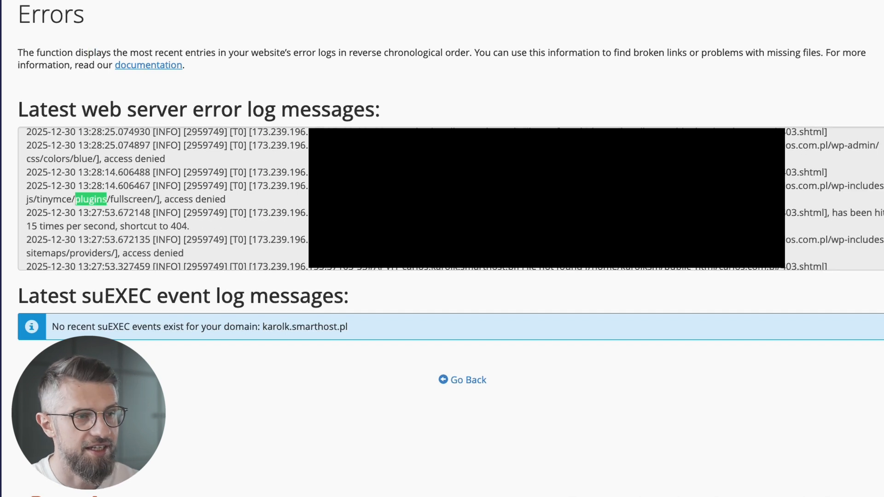
key(Return)
key(Return)
key(Return)
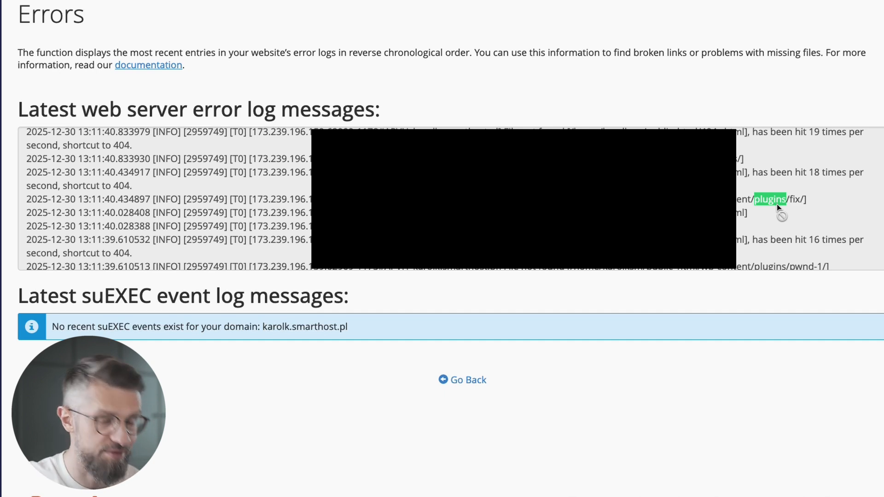
key(Return)
key(Return)
key(Return)
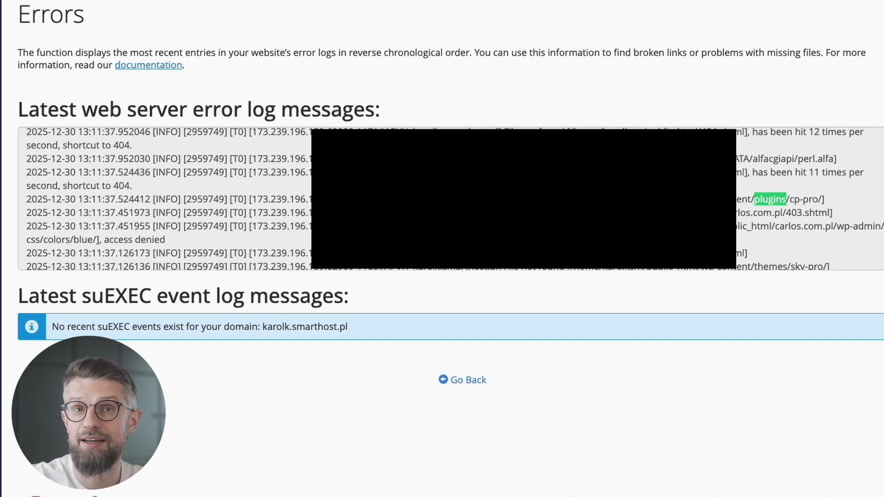
key(Escape)
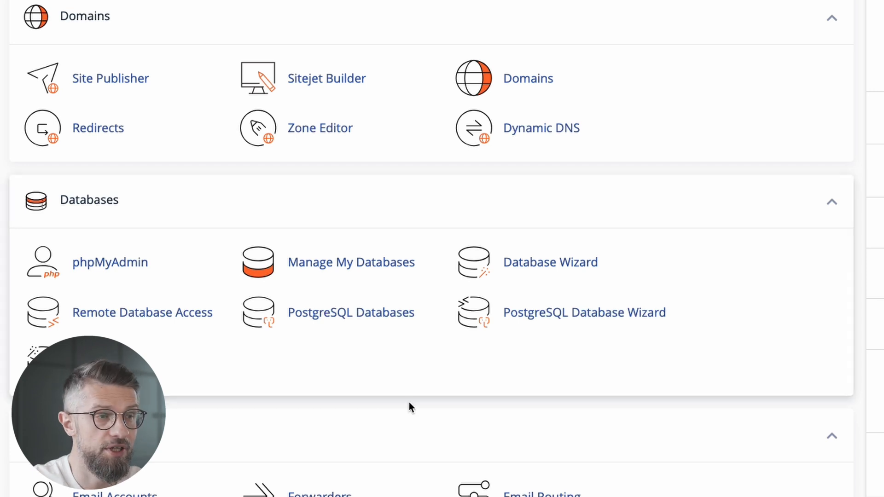
- Open File Manager from the hosting dashboard and browse to the plugins folder in public_html/carlos.com.pl/wp-content
scroll(408, 401, down, 5)
scroll(408, 406, down, 1)
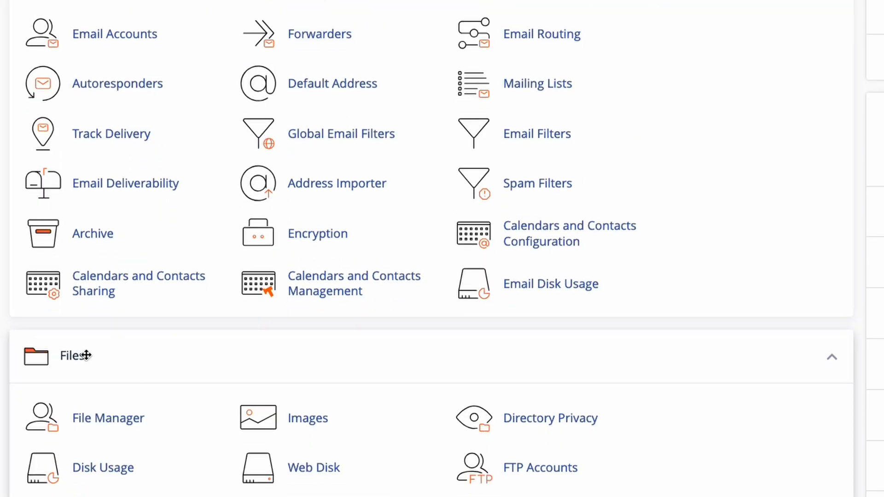
click(119, 417)
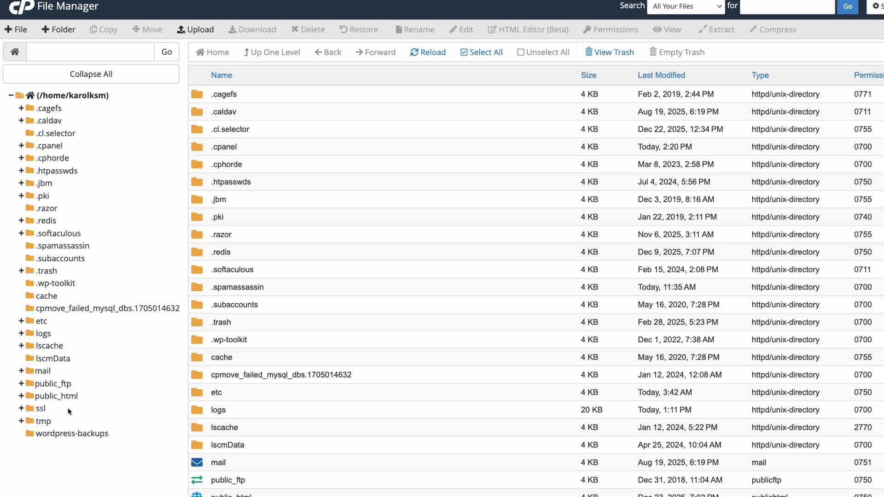
click(61, 397)
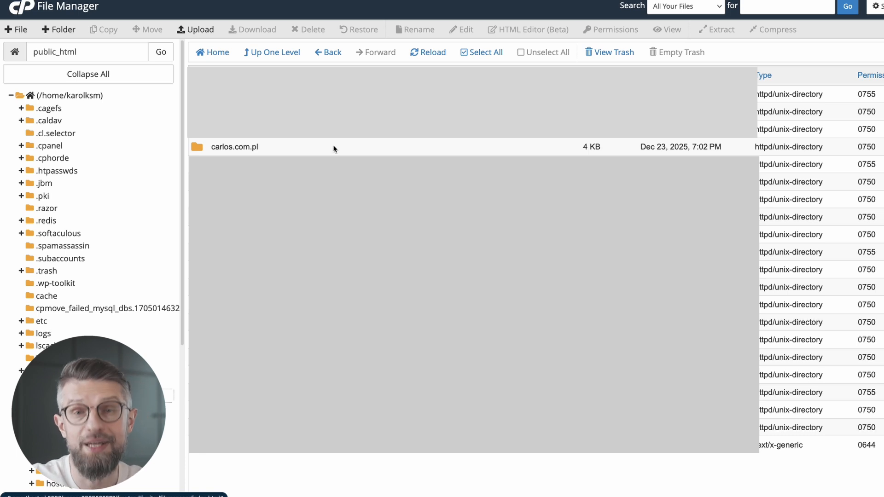
double_click(291, 146)
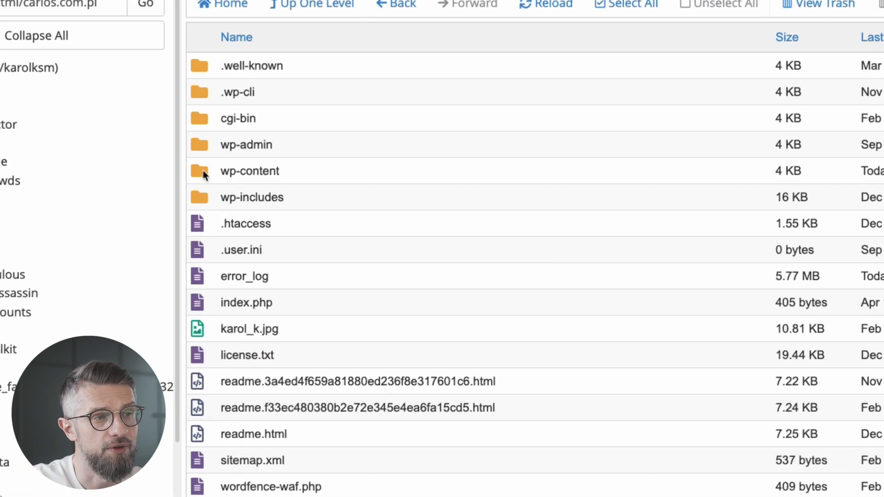
double_click(201, 165)
double_click(200, 172)
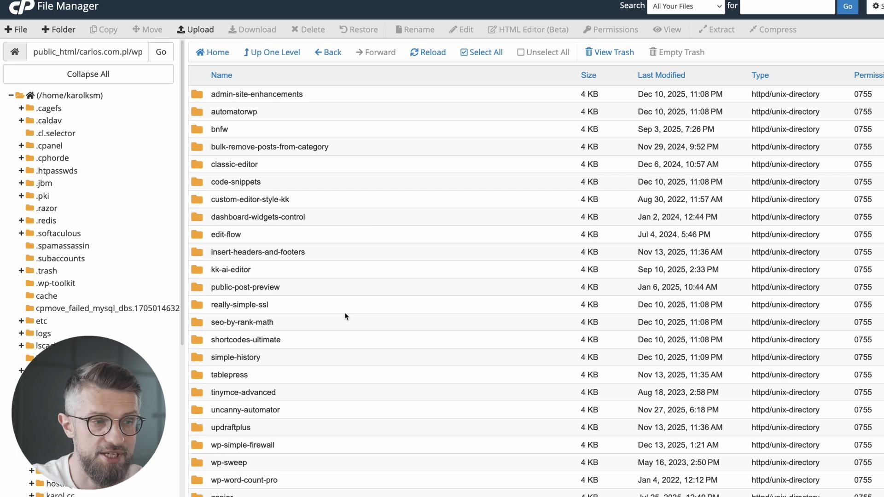
- Rename the zapier plugin folder as zapier-TEMP
scroll(346, 349, down, 1)
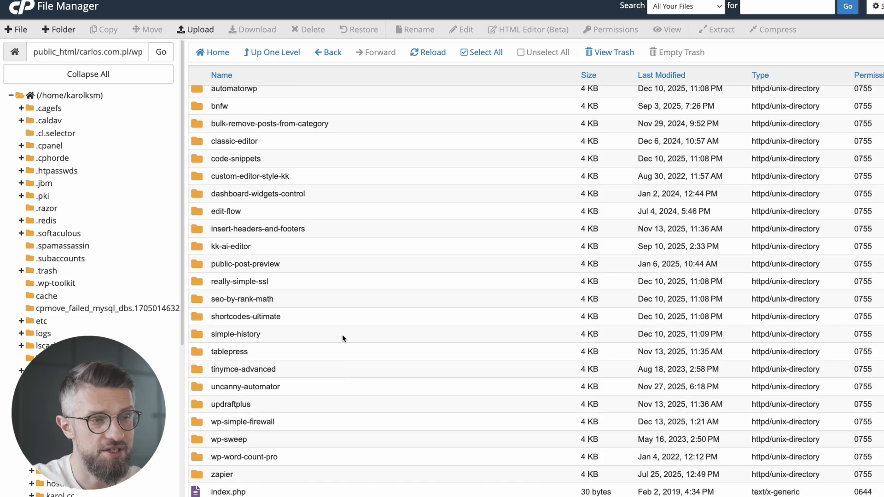
click(282, 438)
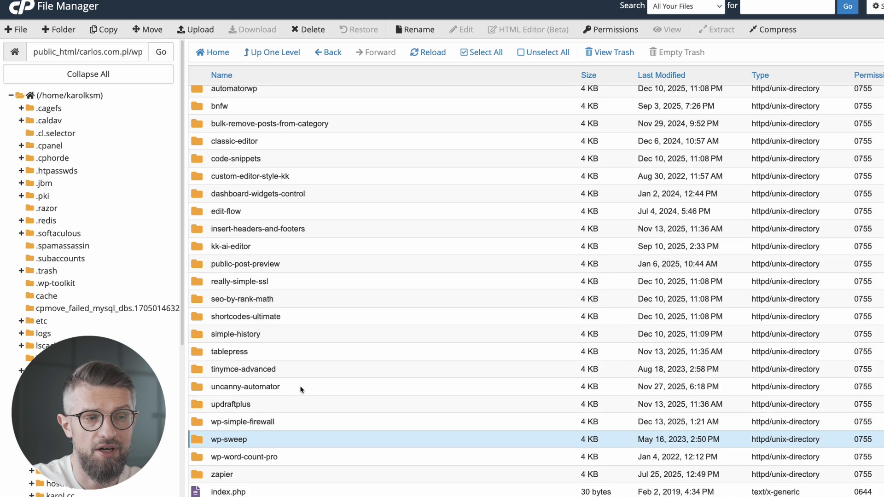
double_click(222, 475)
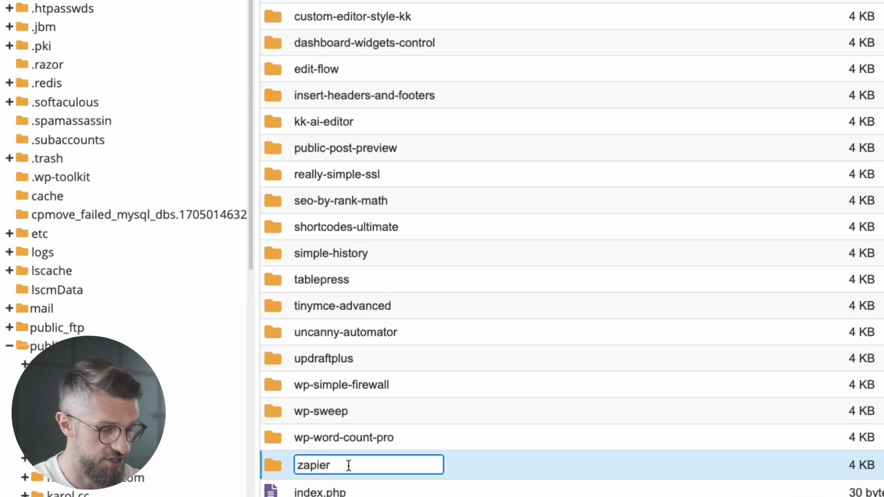
text(-TEMP)
key(Return)
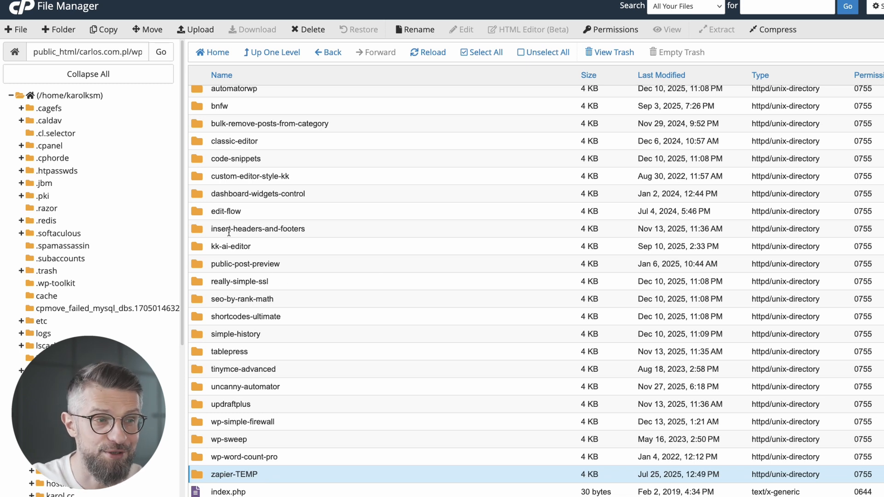
- Go back up to the wp-content folder and rename the plugins folder as plugins-TEMP
scroll(265, 339, up, 1)
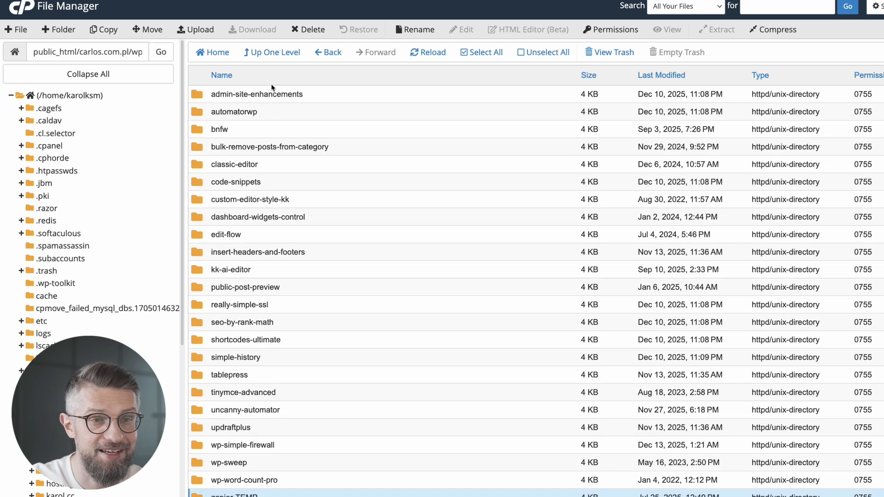
scroll(291, 274, down, 1)
scroll(291, 276, up, 1)
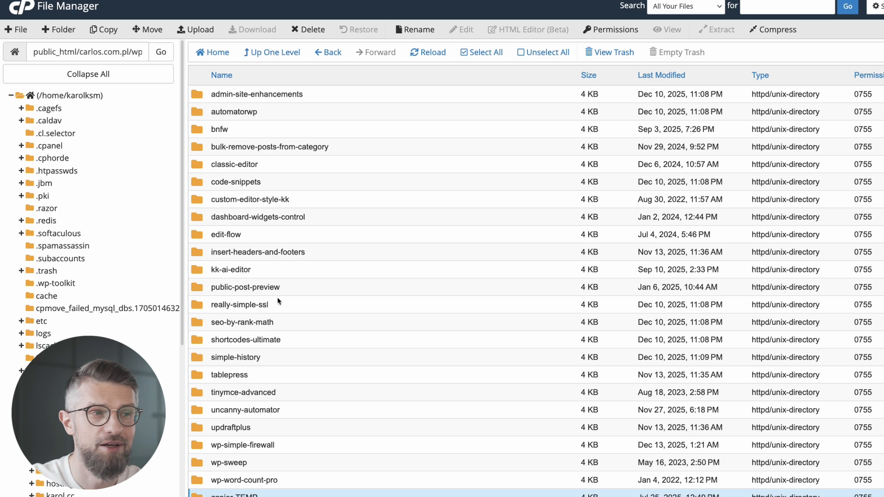
click(256, 52)
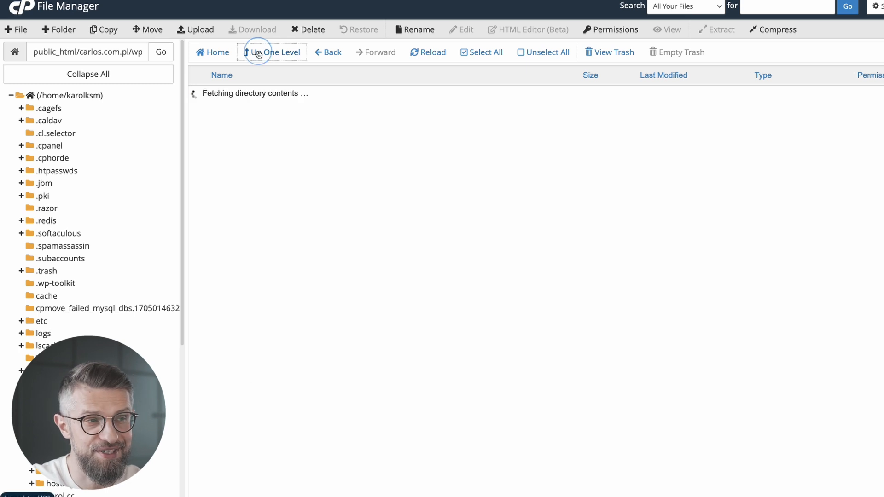
double_click(225, 164)
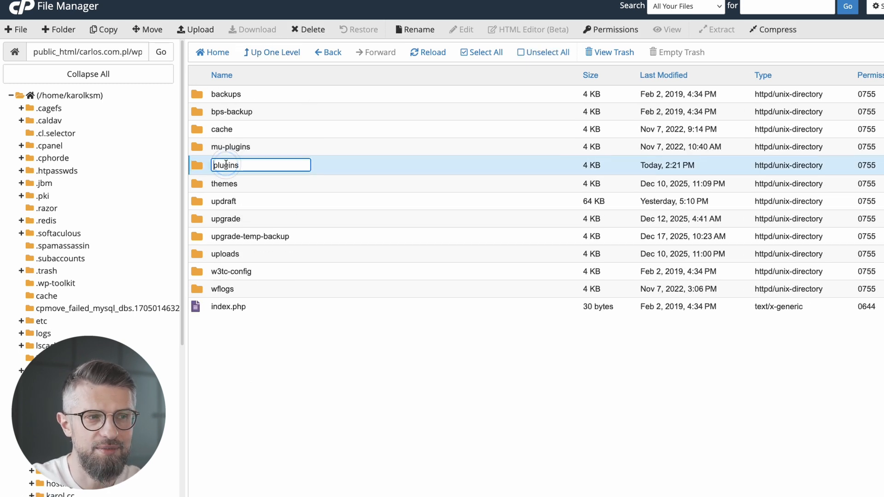
click(250, 166)
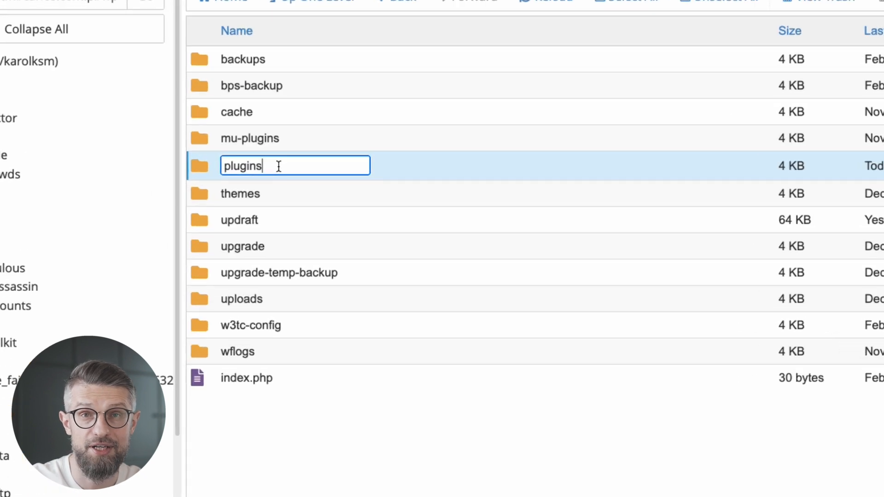
text(-TEMP)
key(Return)
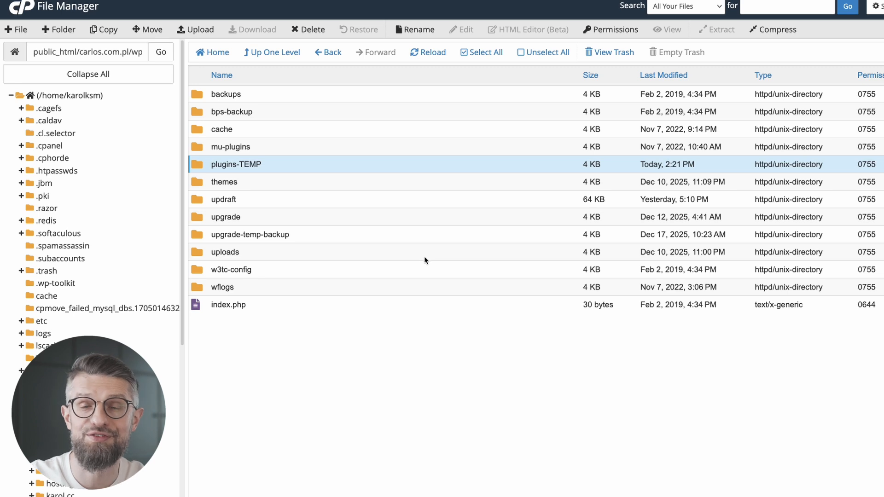
- Rename the plugins-TEMP folder back to plugins and reopen it to view the plugin folders
double_click(247, 163)
drag(263, 165, 237, 165)
key(BackSpace)
key(Return)
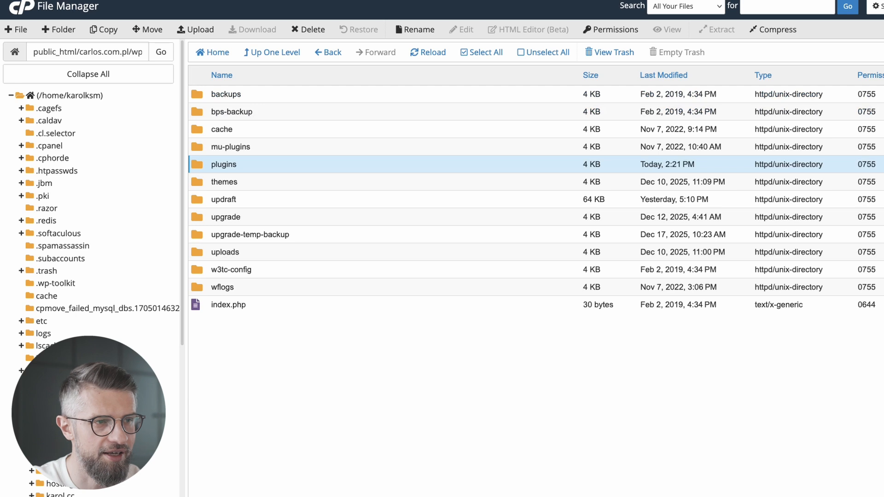
double_click(201, 164)
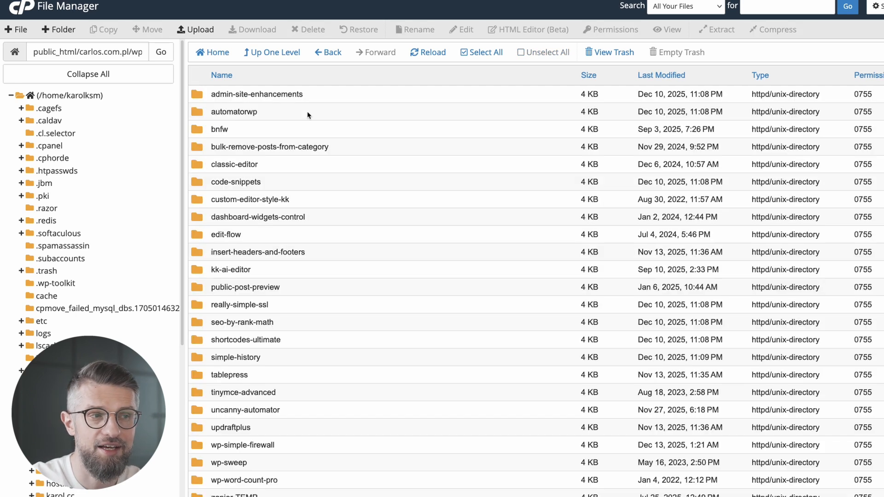
scroll(336, 147, down, 1)
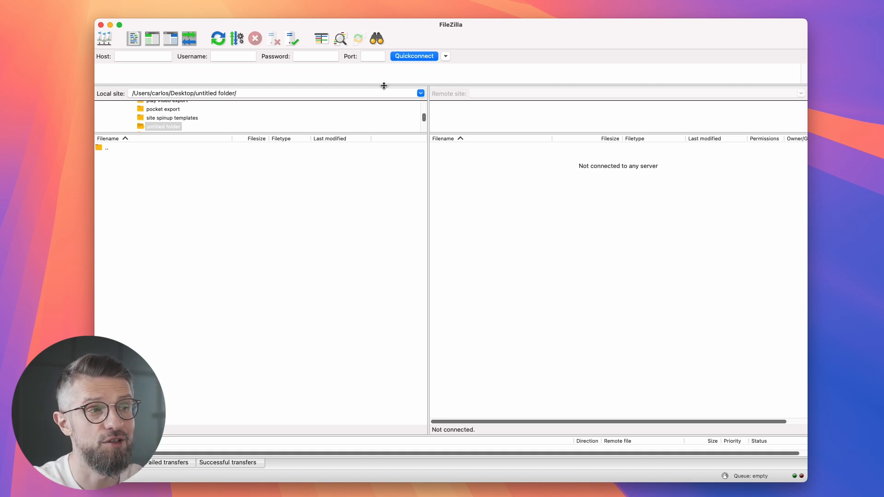
- Connect to the site's FTP server through the Site Manager and open the remote folder public_html/carlos.com.pl/wp-content/plugins
click(106, 39)
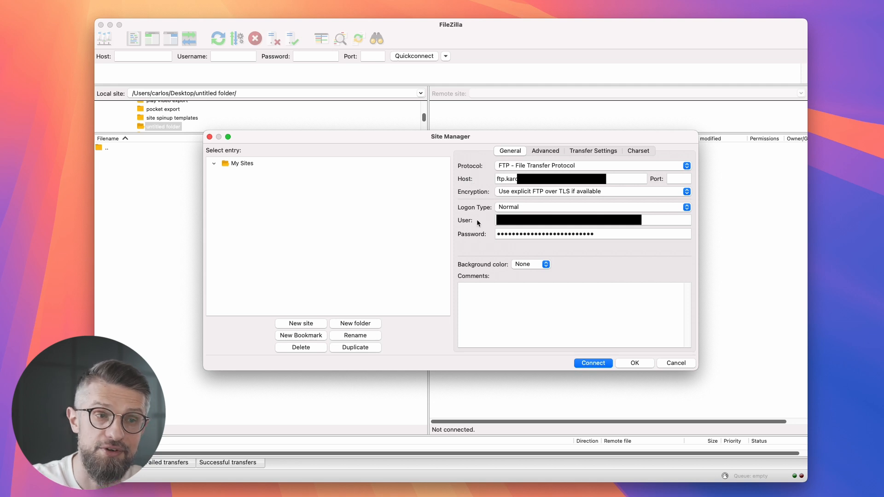
click(594, 363)
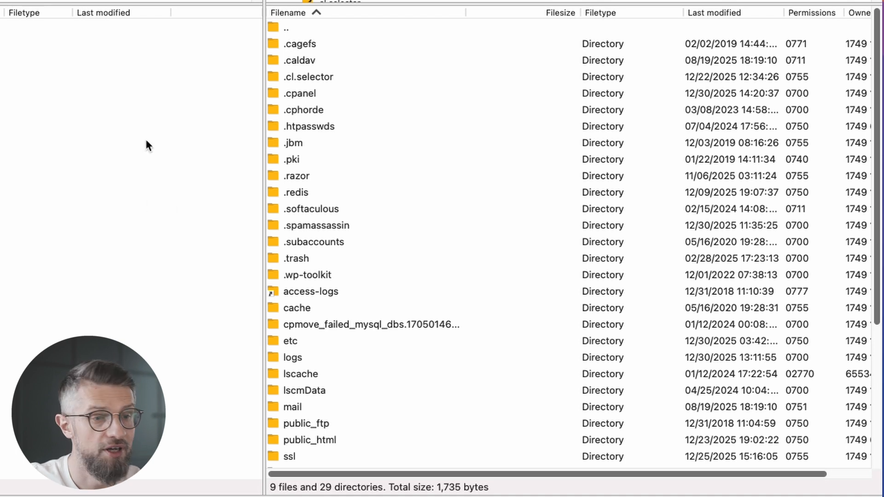
double_click(328, 440)
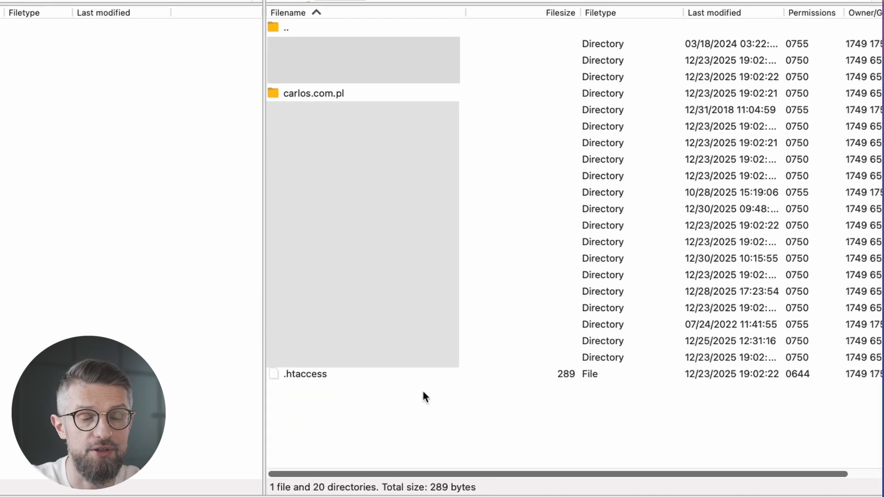
double_click(333, 96)
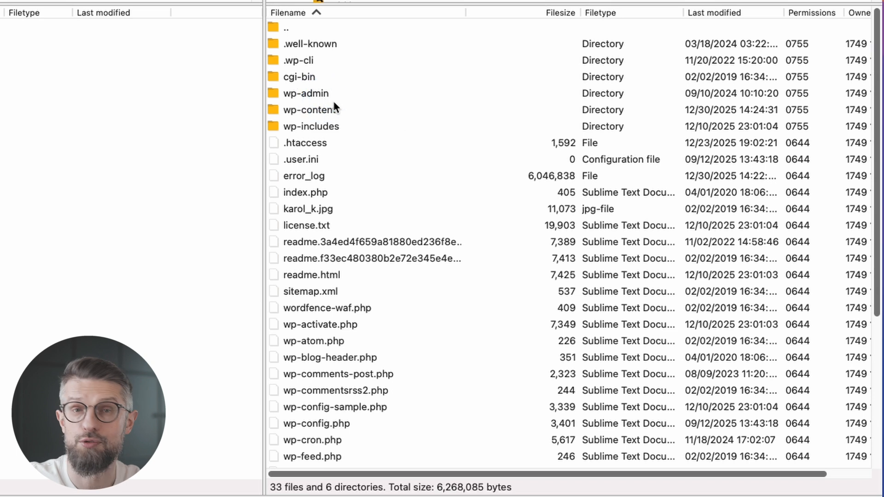
double_click(306, 109)
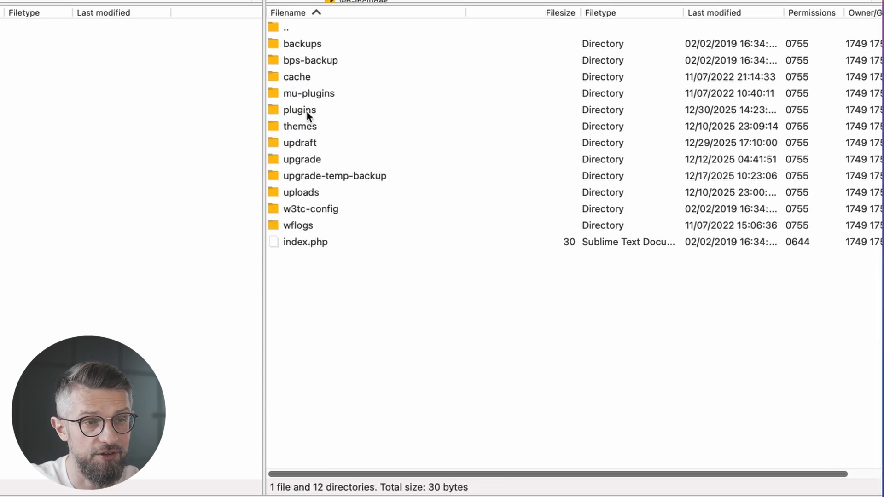
double_click(305, 110)
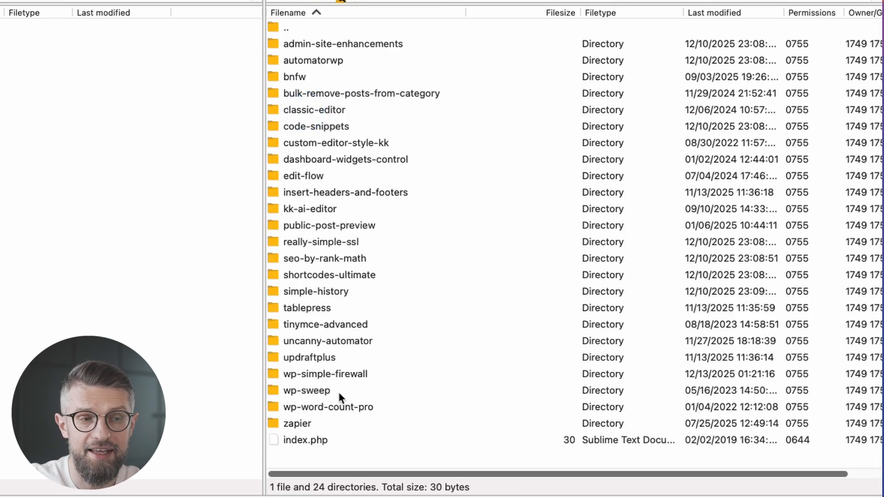
- Rename the edit-flow plugin folder as edit-flow_TEMP on the remote server
click(325, 424)
right_click(327, 425)
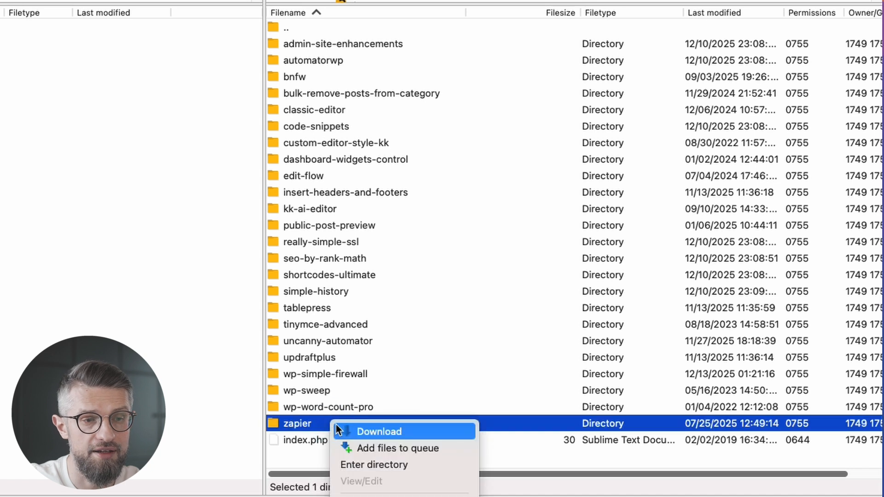
click(334, 176)
right_click(358, 176)
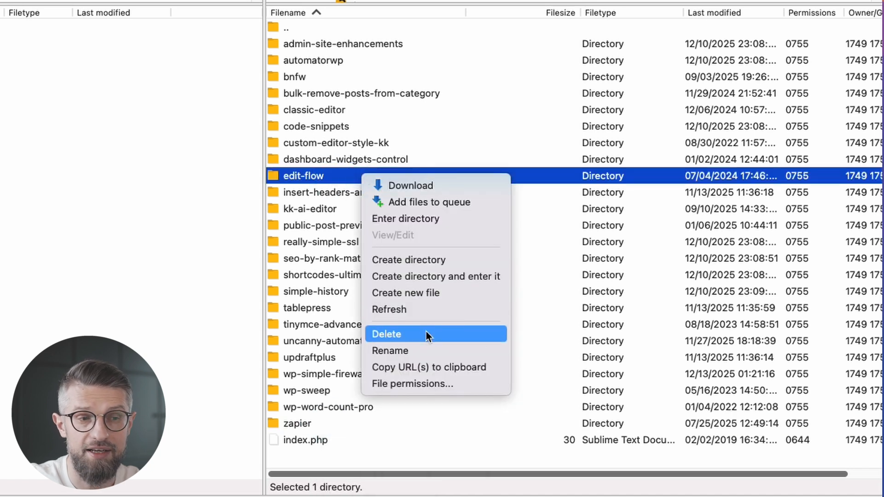
click(429, 351)
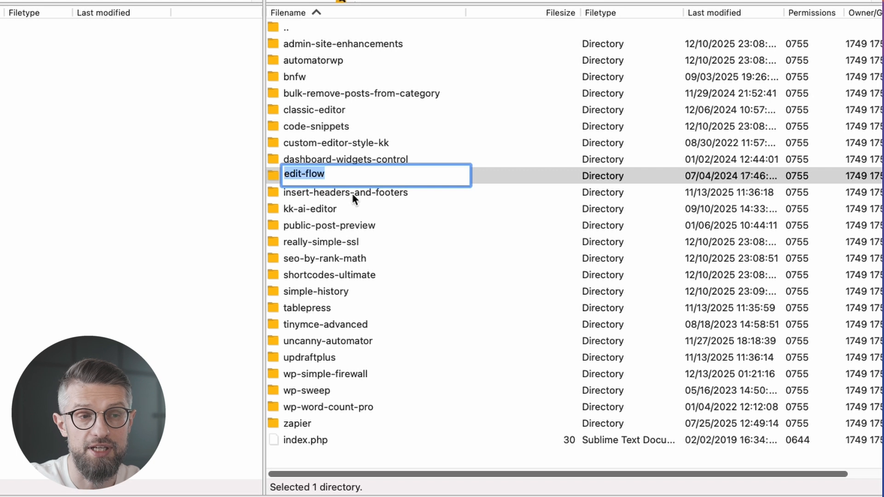
click(343, 174)
text(_TEMP)
key(Return)
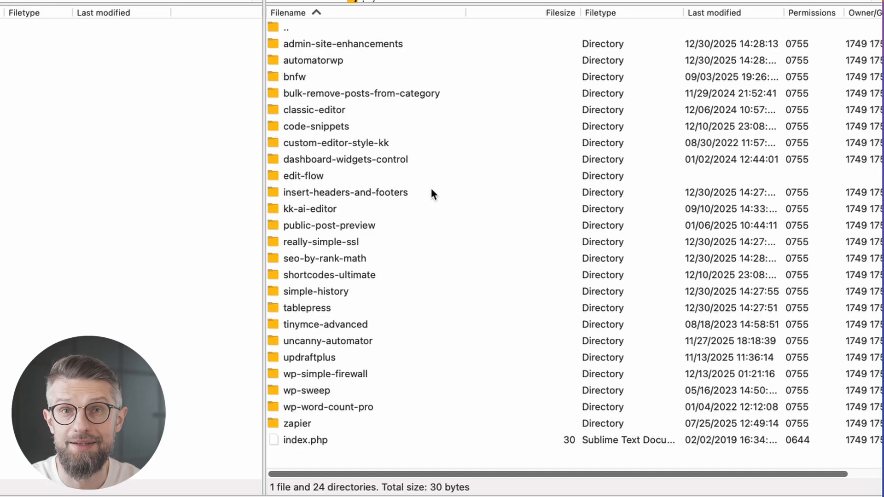
- Delete the zapier plugin folder from the remote plugins directory
click(345, 425)
click(330, 414)
click(332, 420)
right_click(332, 421)
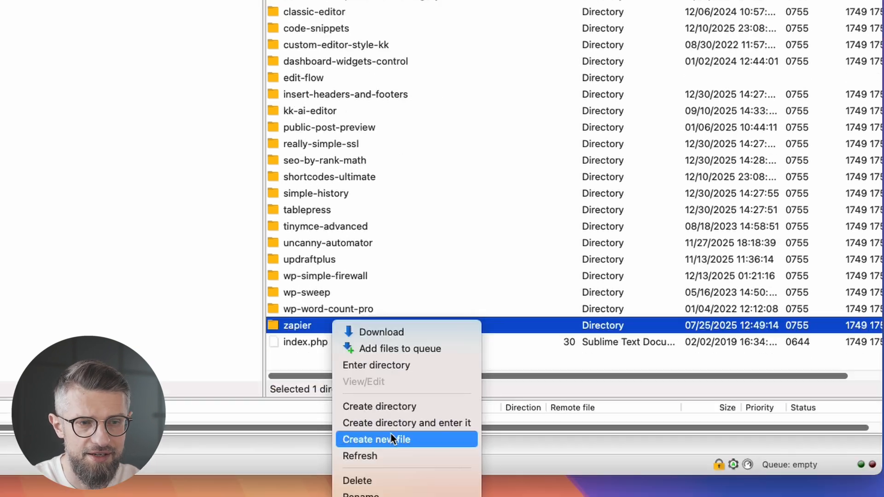
click(374, 476)
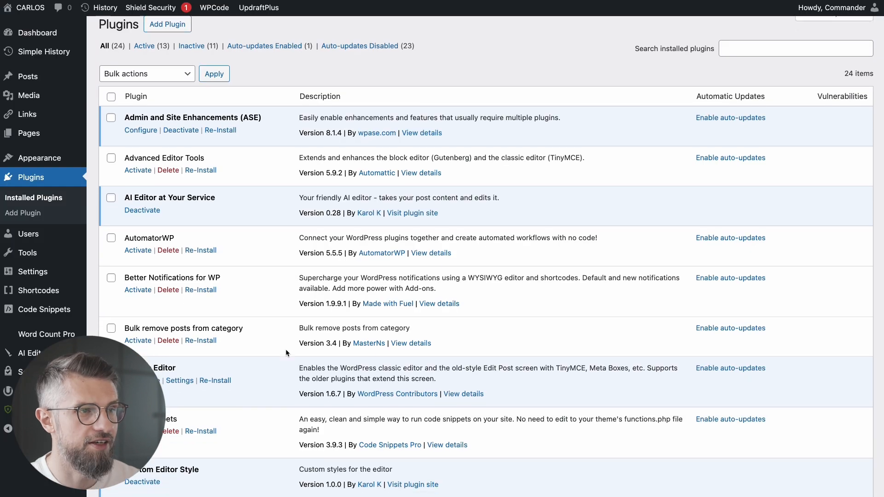
- Switch to the WordPress admin, search the plugin directory for "zapier", and install and activate Zapier for WordPress
scroll(285, 349, down, 10)
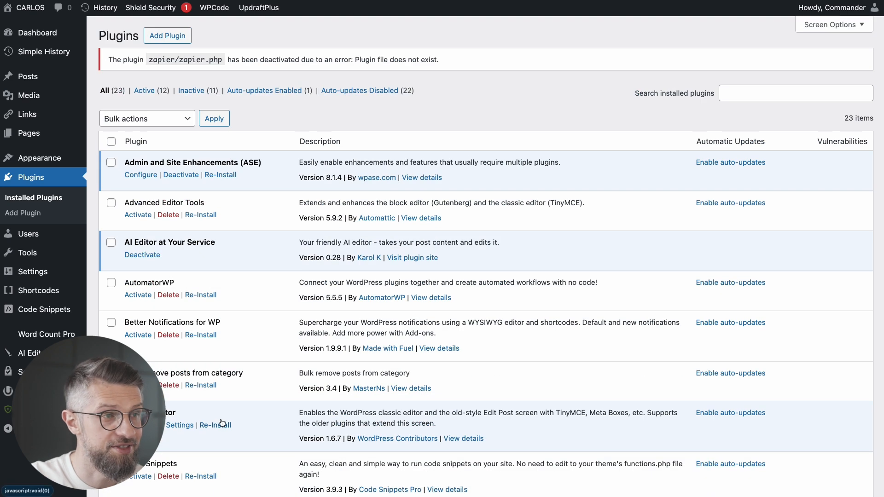
click(156, 37)
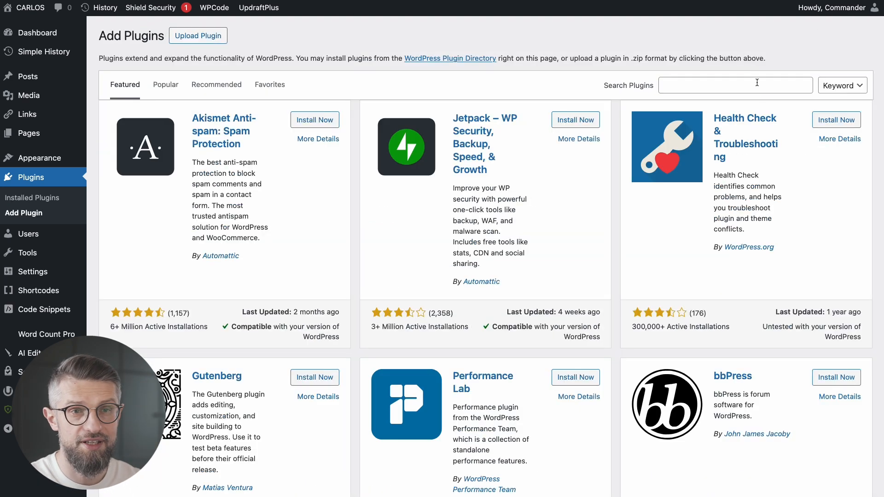
click(756, 82)
text(zapier)
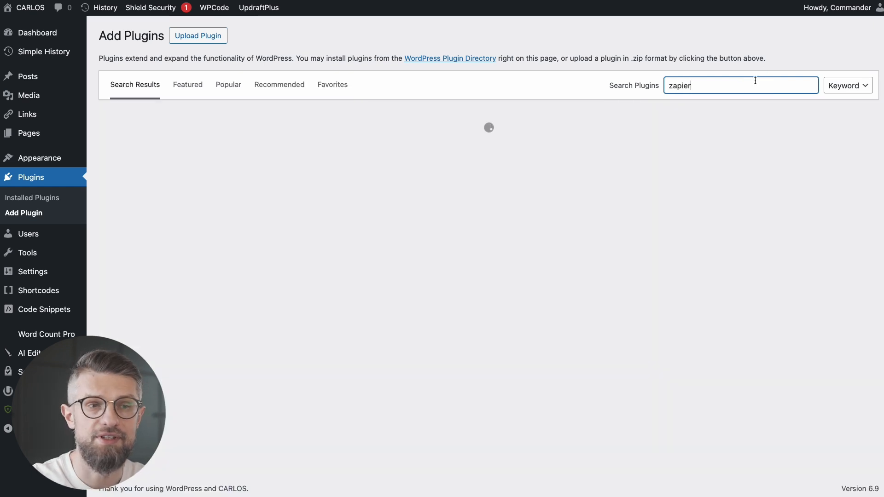
click(841, 147)
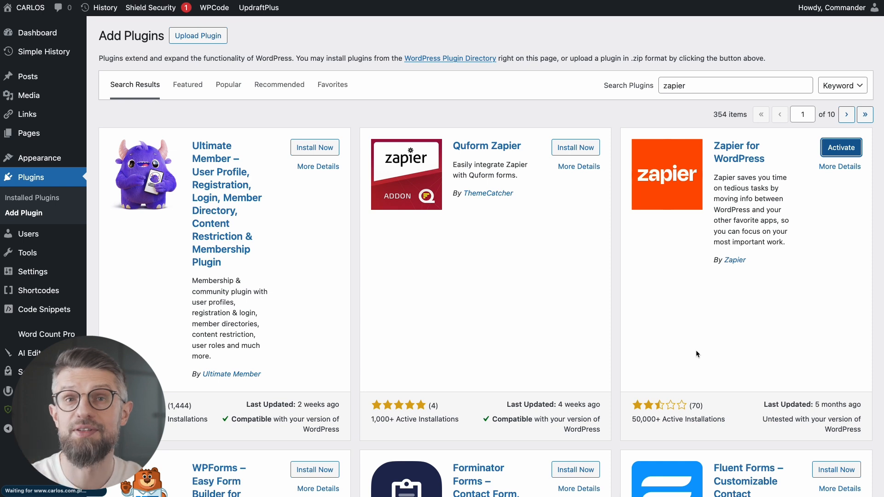
scroll(679, 346, down, 15)
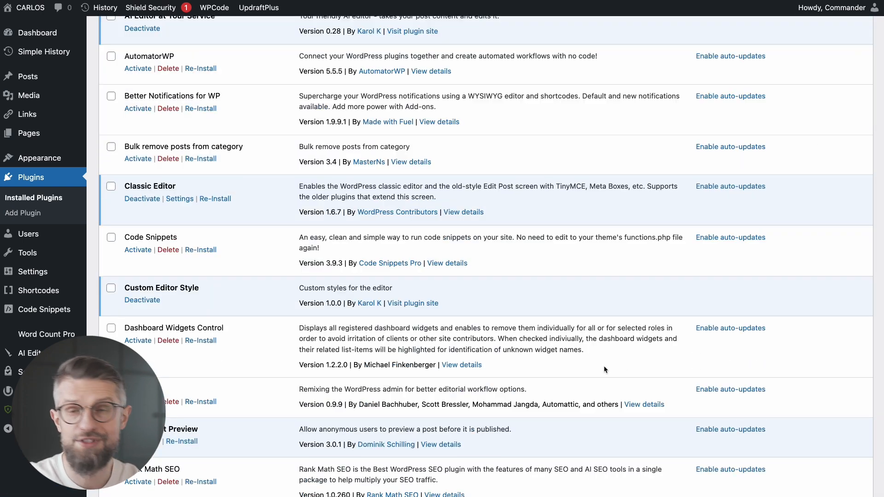